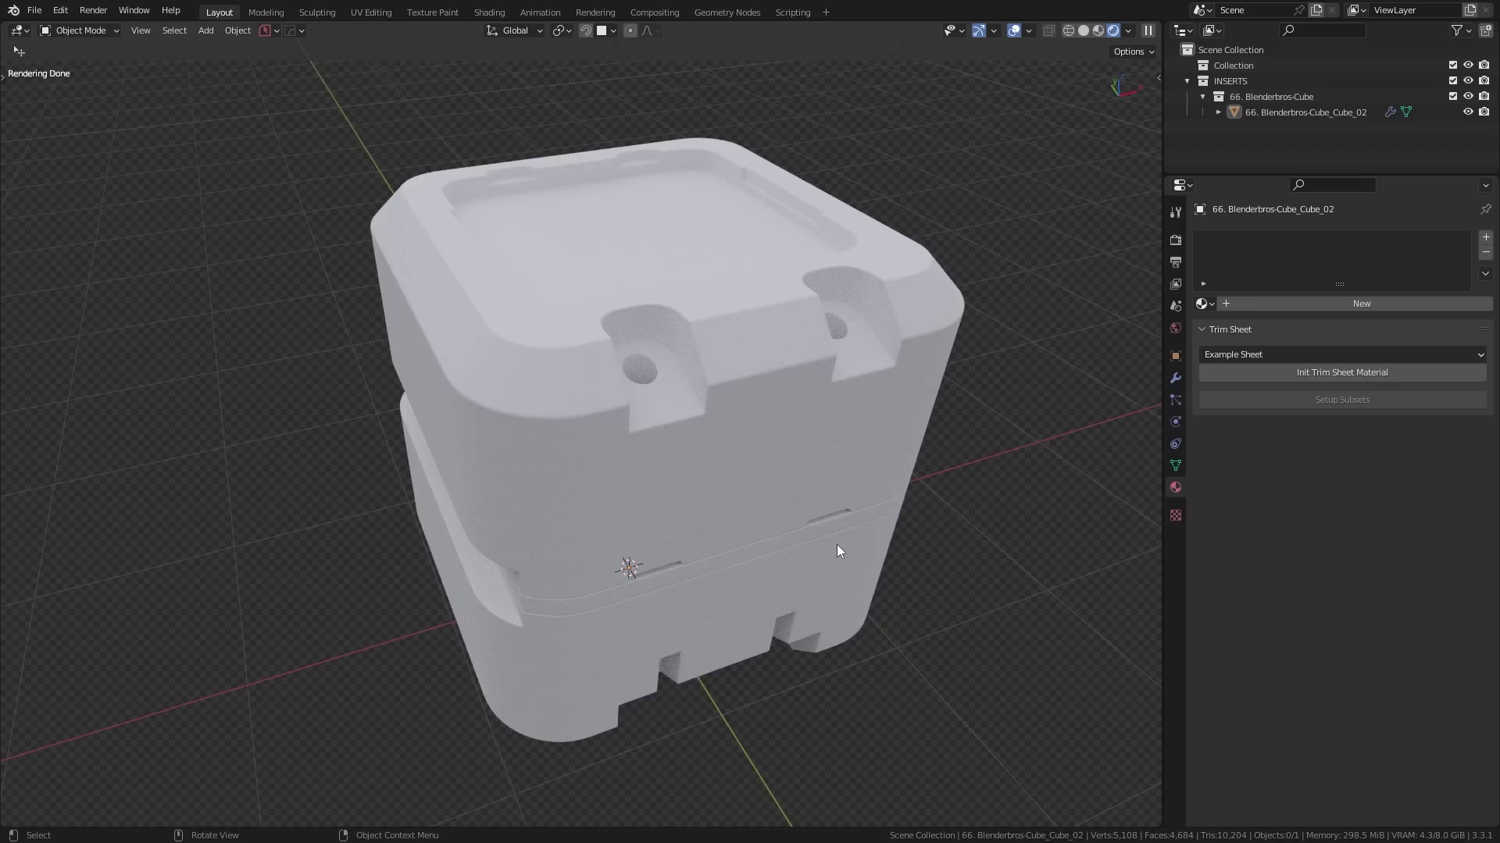
Create a new material for the Blenderbros cube and darken its base color to a medium gray
click(785, 455)
click(1362, 303)
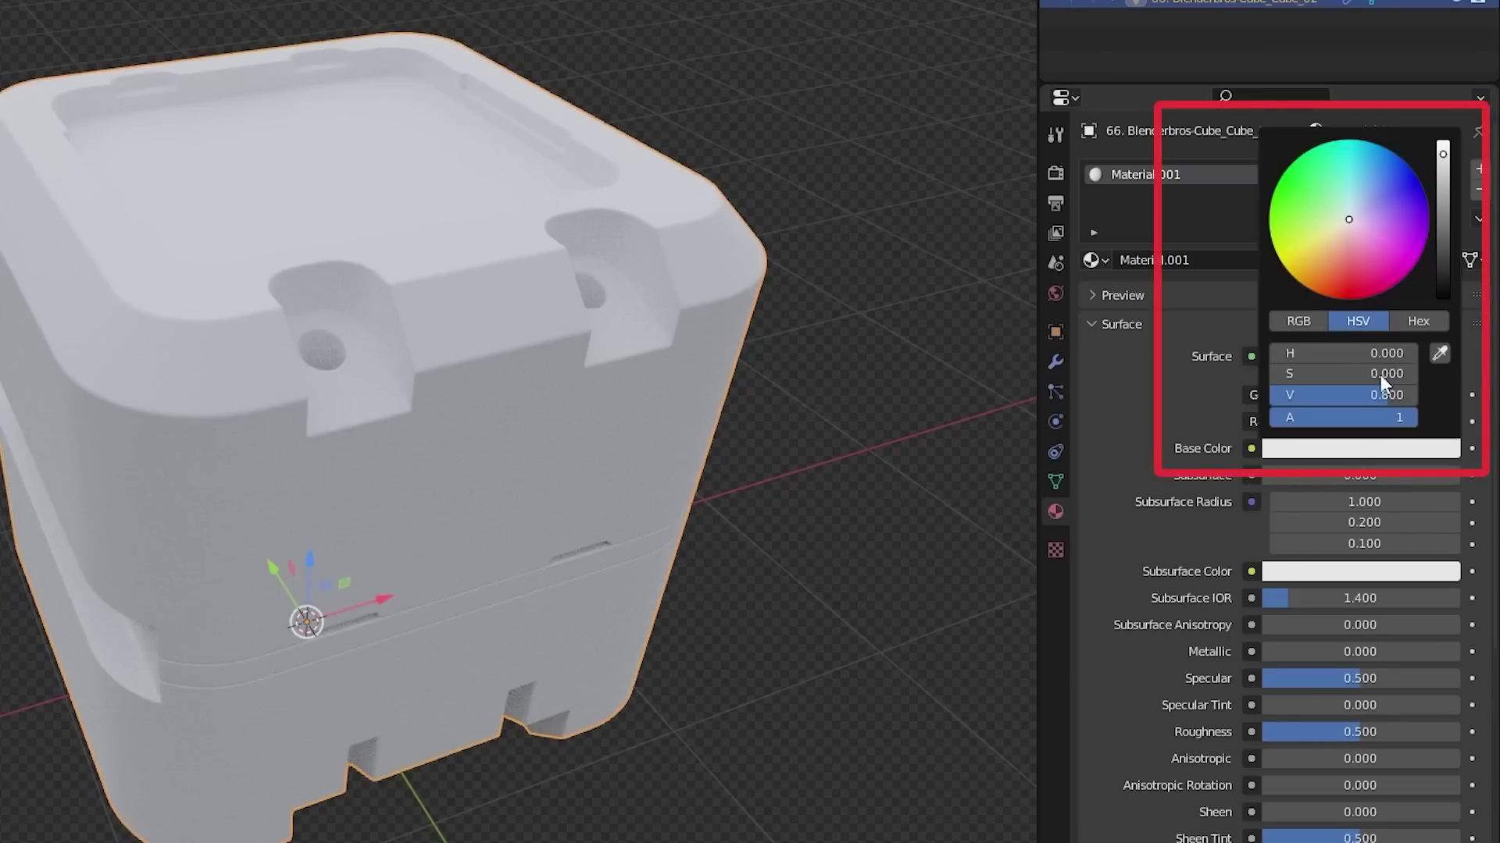
drag(1443, 160, 1443, 258)
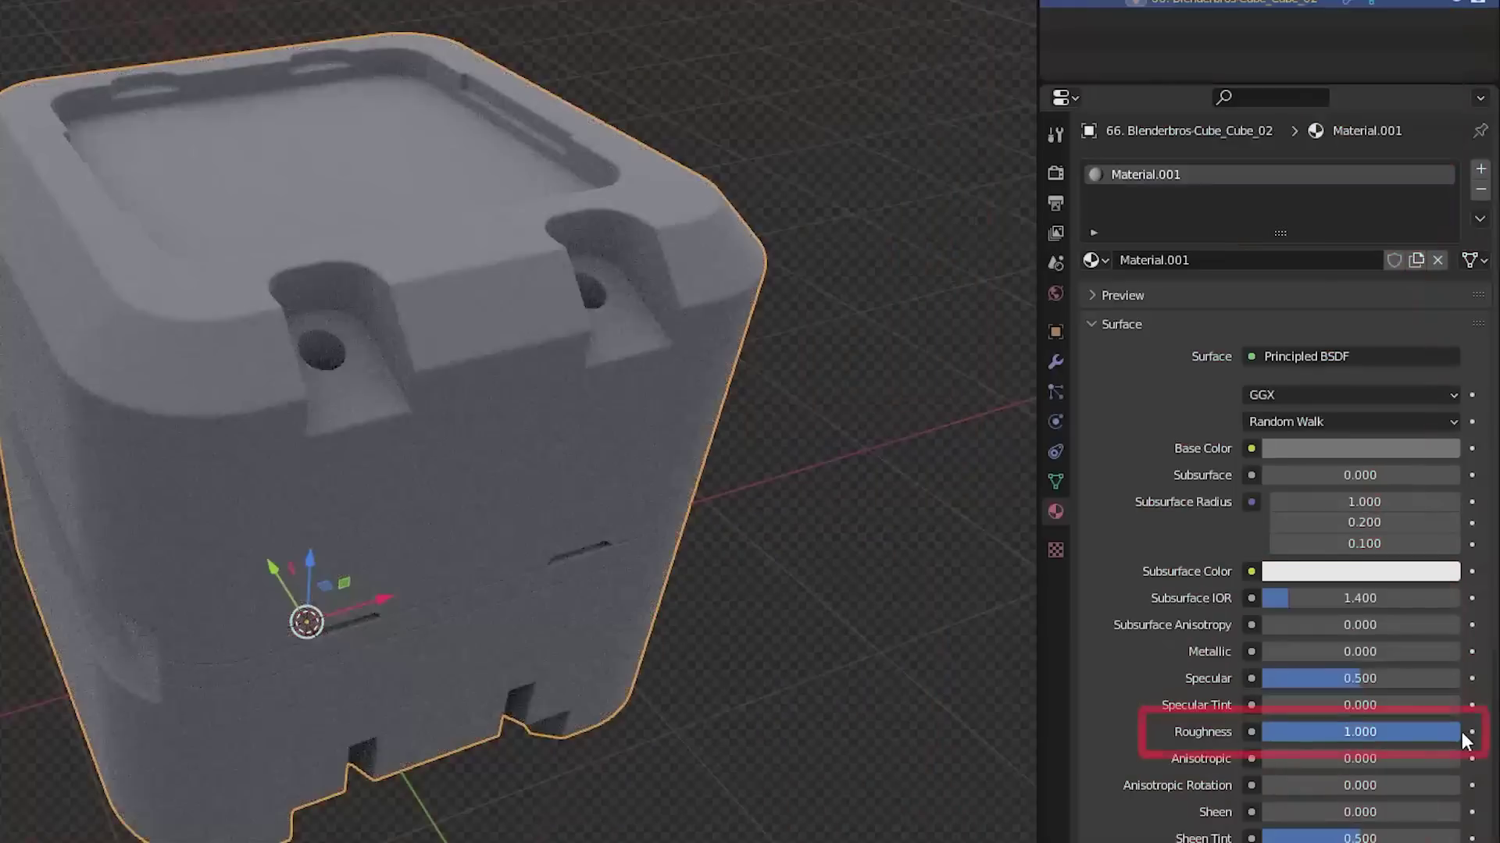
Try the cube material's roughness at 0, and raise it to 0.489
double_click(1452, 733)
text(0)
key(Return)
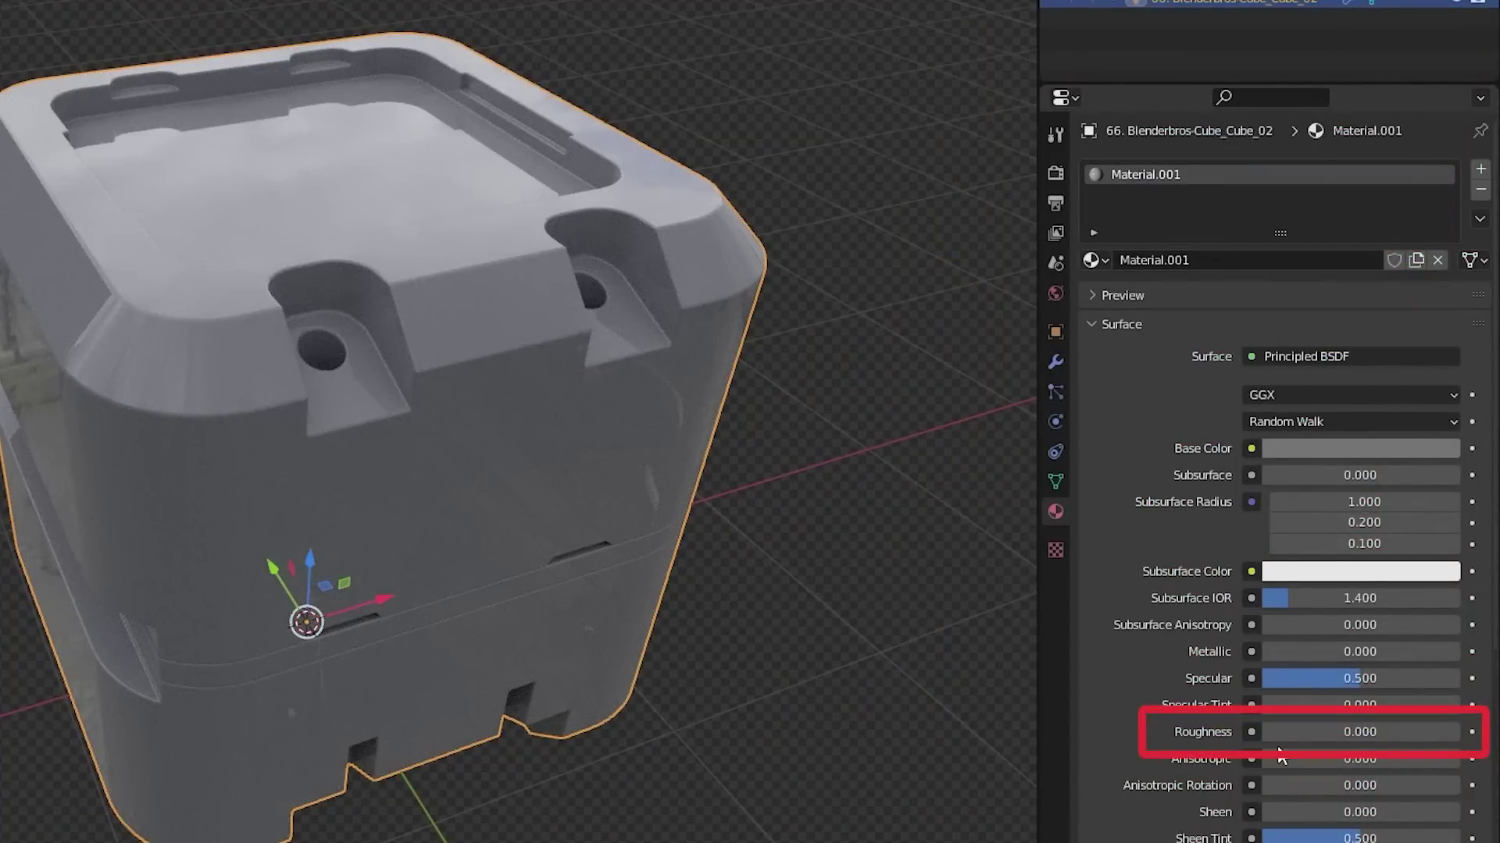
drag(1279, 751, 1453, 739)
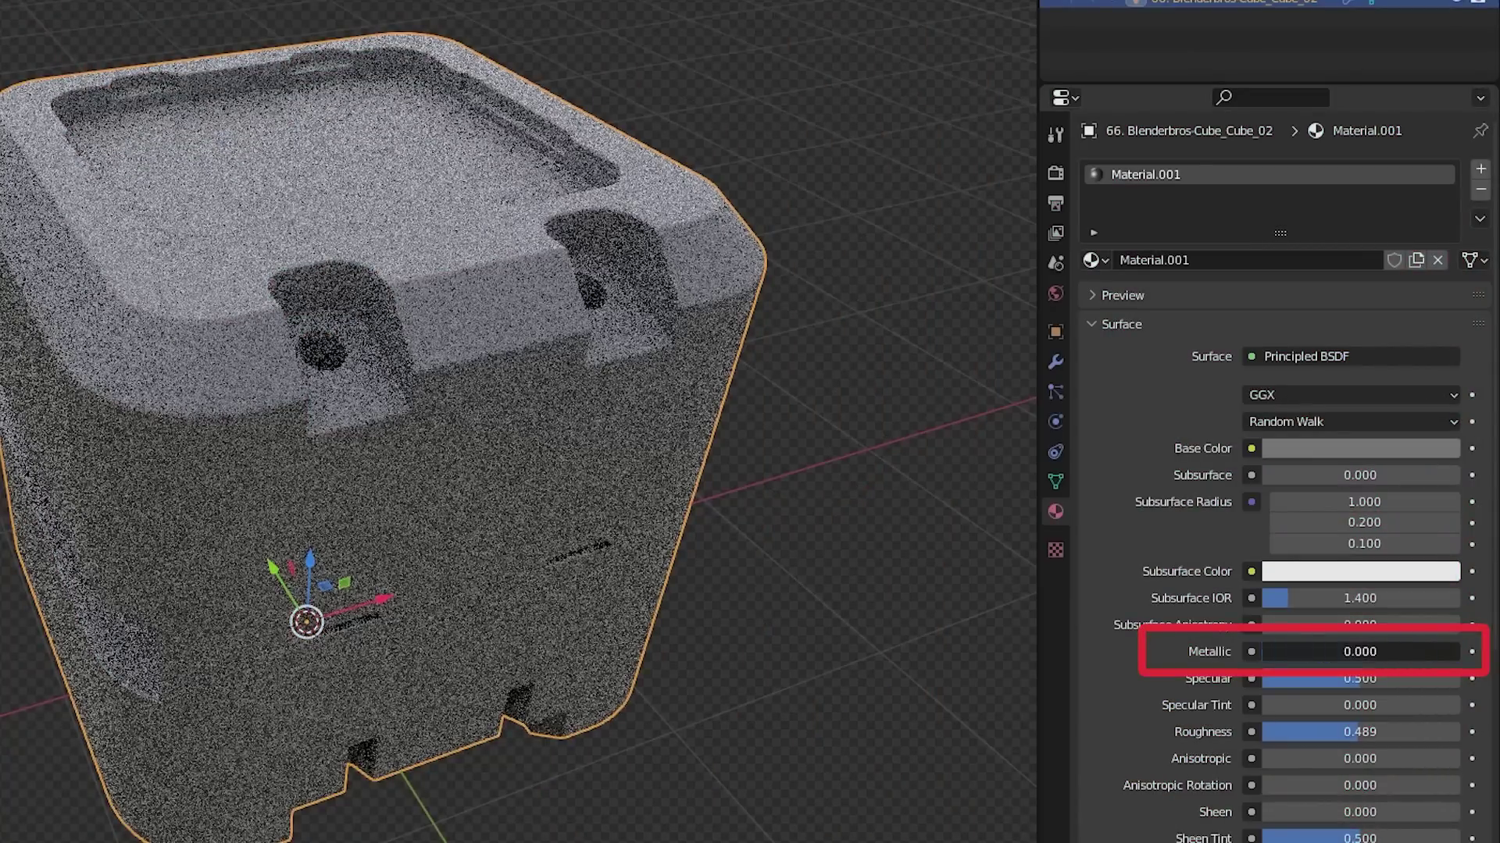
Raise the cube material's metallic value to 1.000 and lower it again to compare the two looks
drag(1273, 651, 1446, 655)
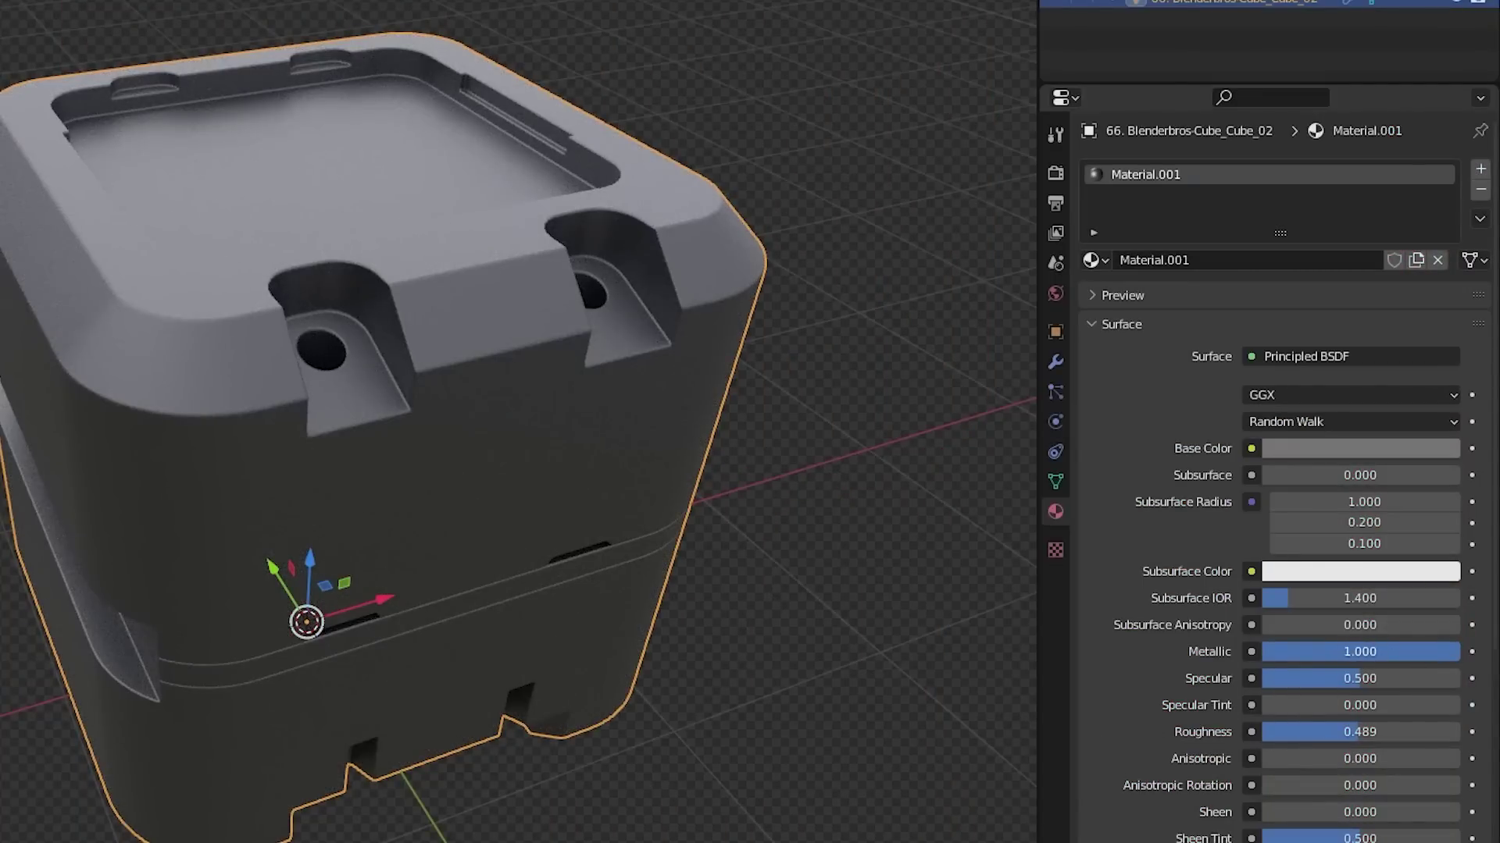
drag(1408, 648, 1265, 651)
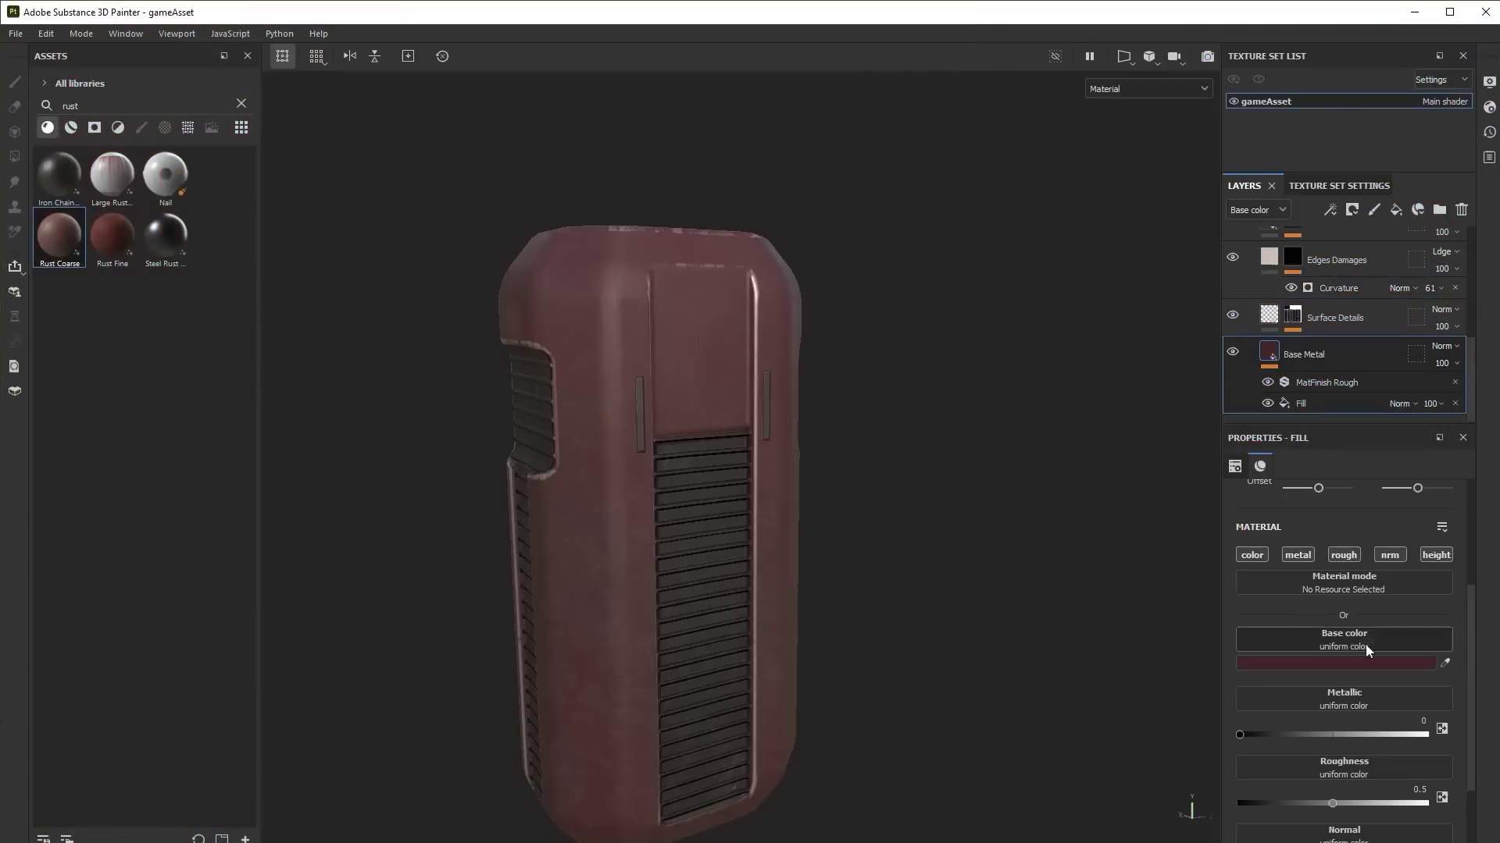
Switch to Substance 3D Painter, try adjusting the Base Metal fill's roughness, and undo the change
drag(1354, 816, 1336, 806)
alt+drag(898, 593, 929, 579)
key(ctrl+z)
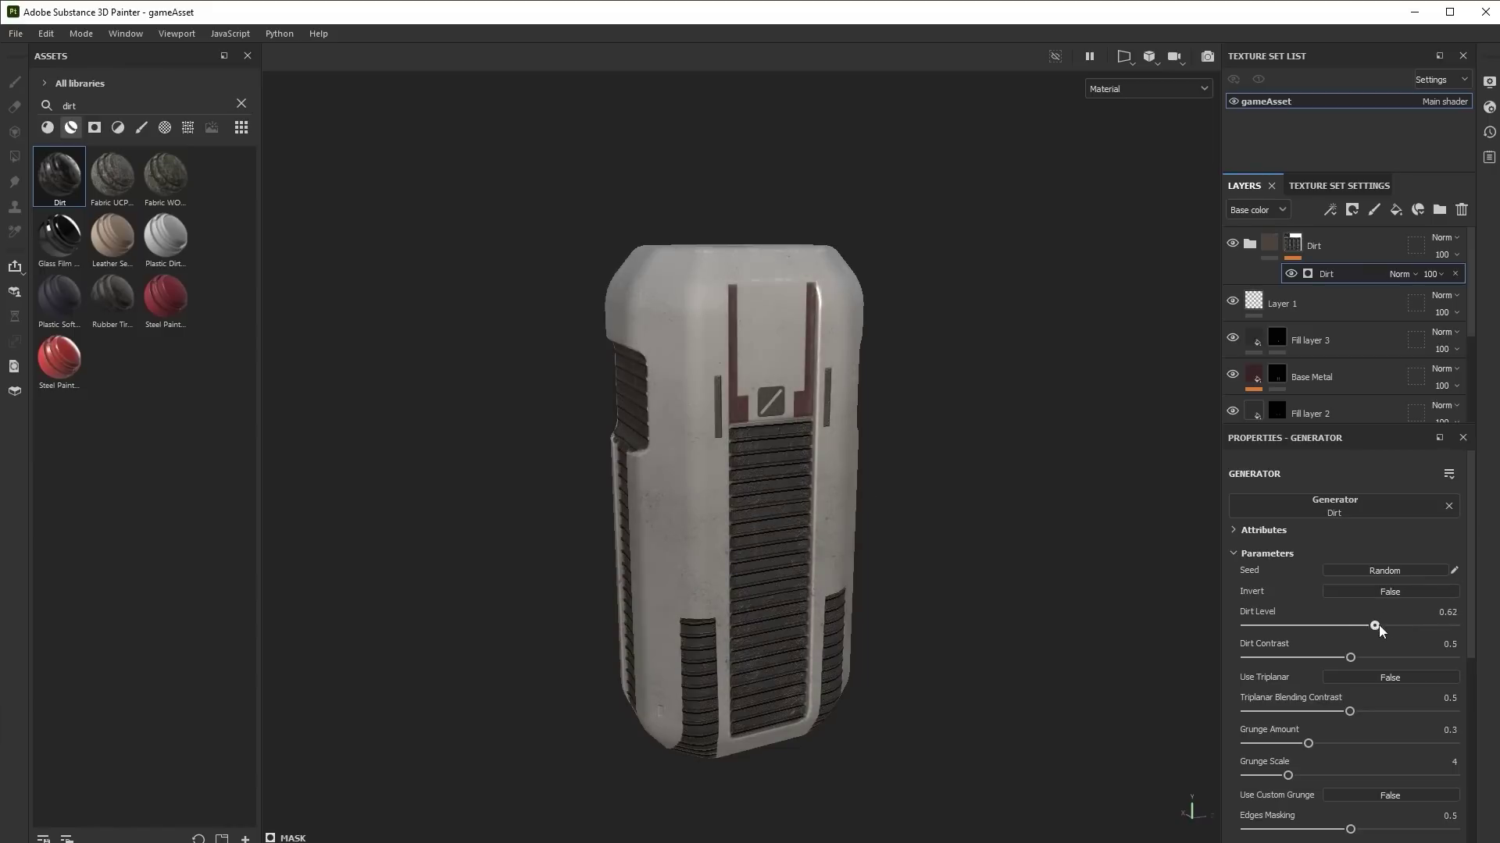
Set the Dirt generator's contrast to 0.61 and lower its edges masking on the game asset
scroll(854, 542, up, 5)
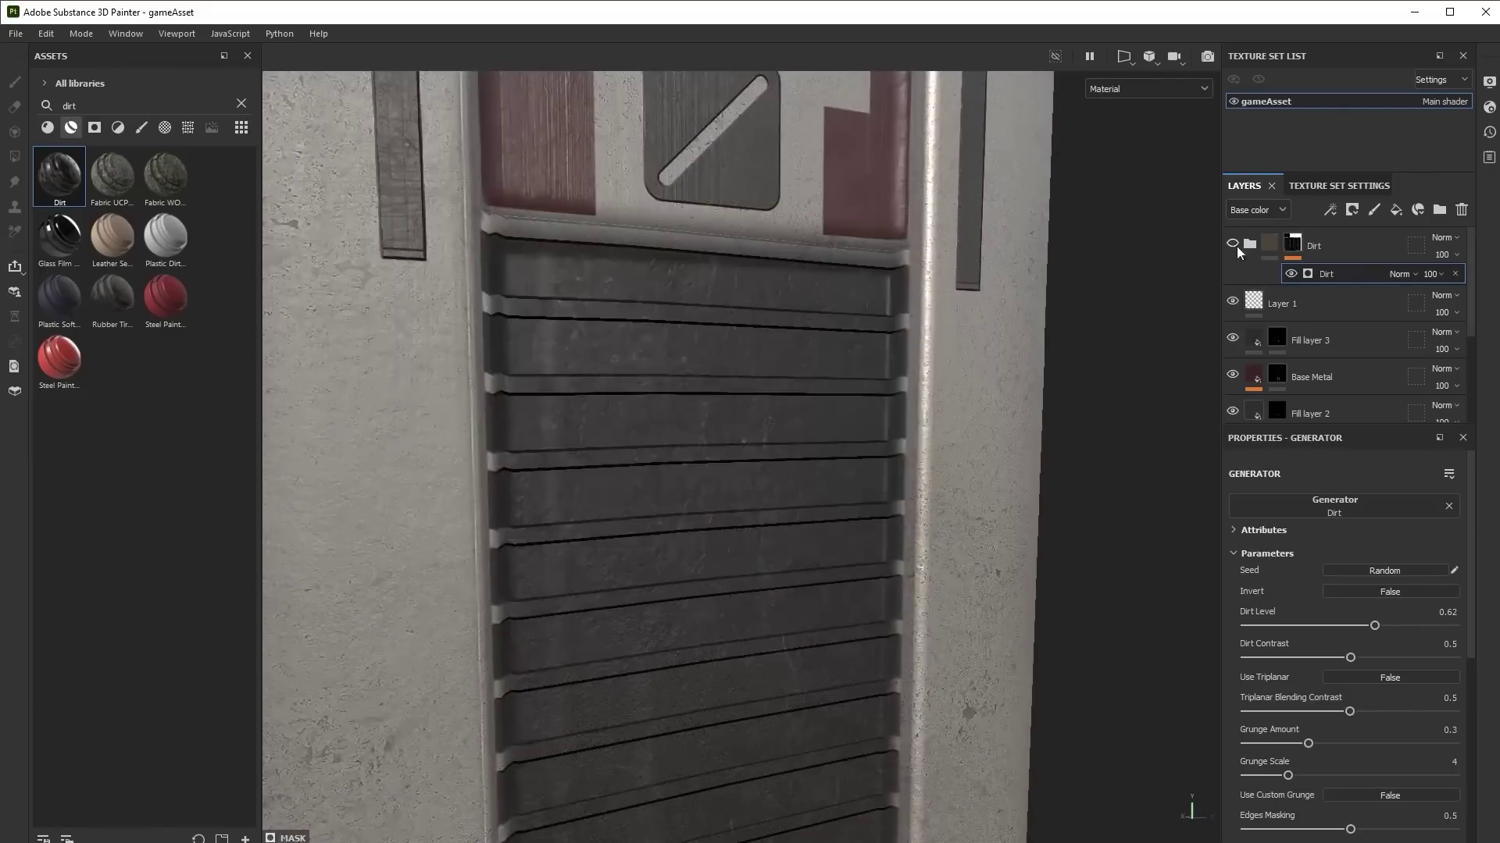
drag(1350, 658, 1372, 658)
scroll(1003, 621, down, 3)
scroll(891, 606, up, 5)
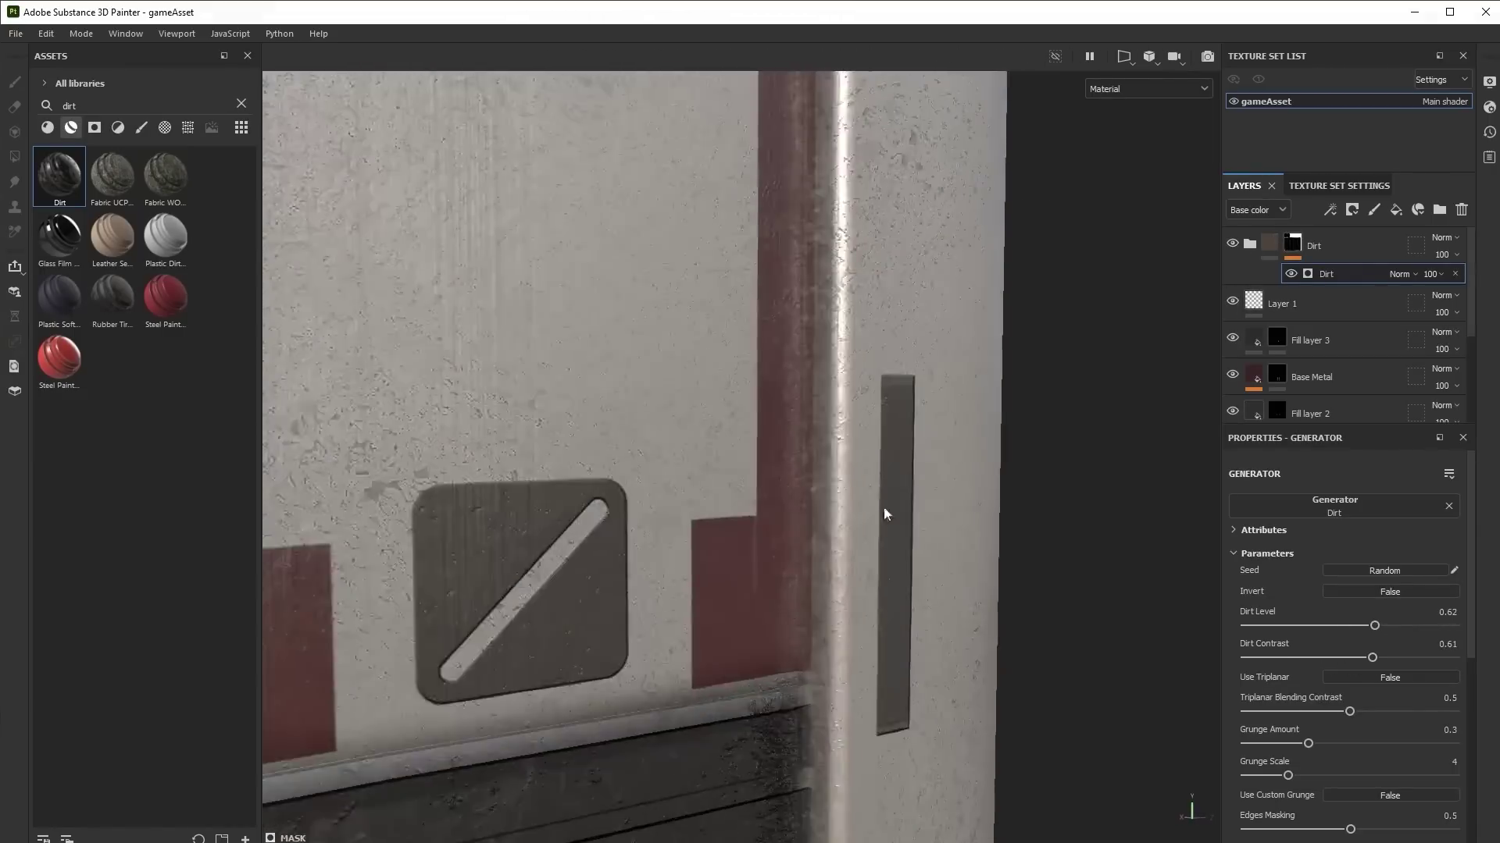
drag(1350, 830, 1313, 829)
scroll(972, 566, down, 5)
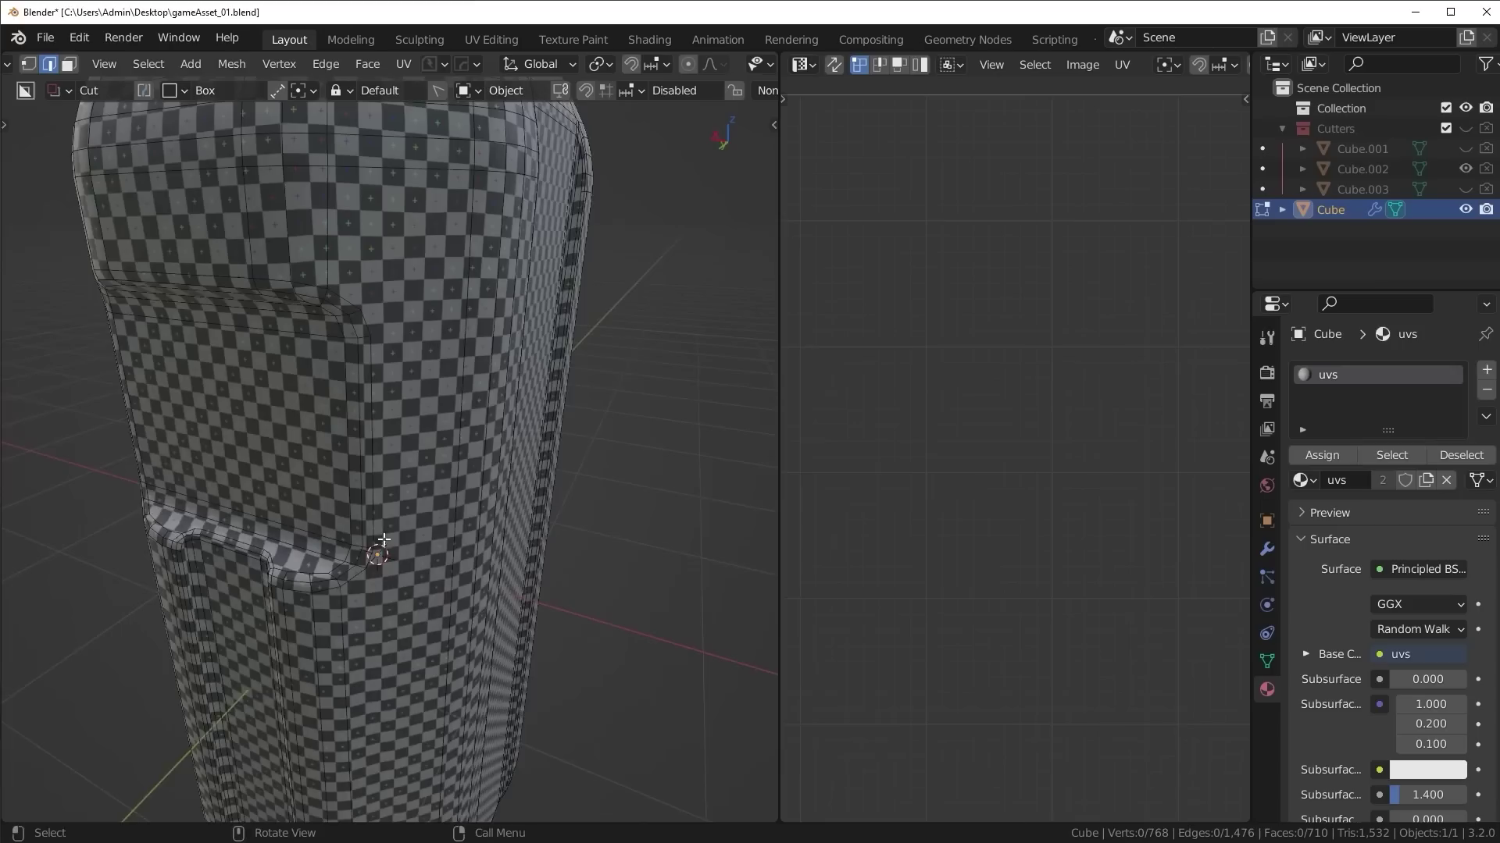
Switch to Blender and mark the edge loops around the recess on the game asset's side as UV seams
alt+click(241, 275)
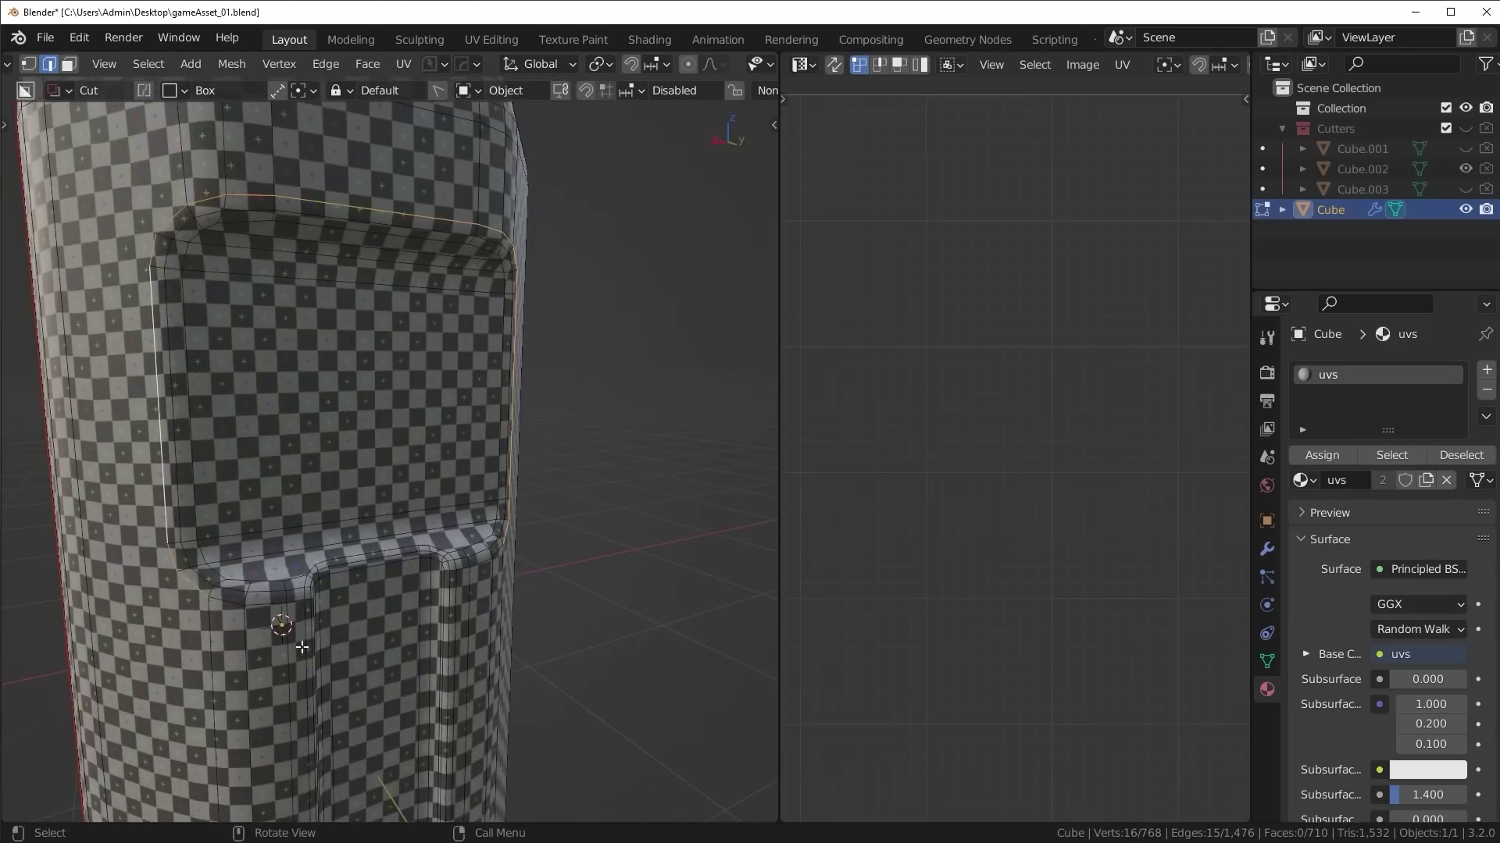
alt+shift+click(308, 612)
scroll(338, 572, up, 3)
right_click(594, 422)
click(494, 510)
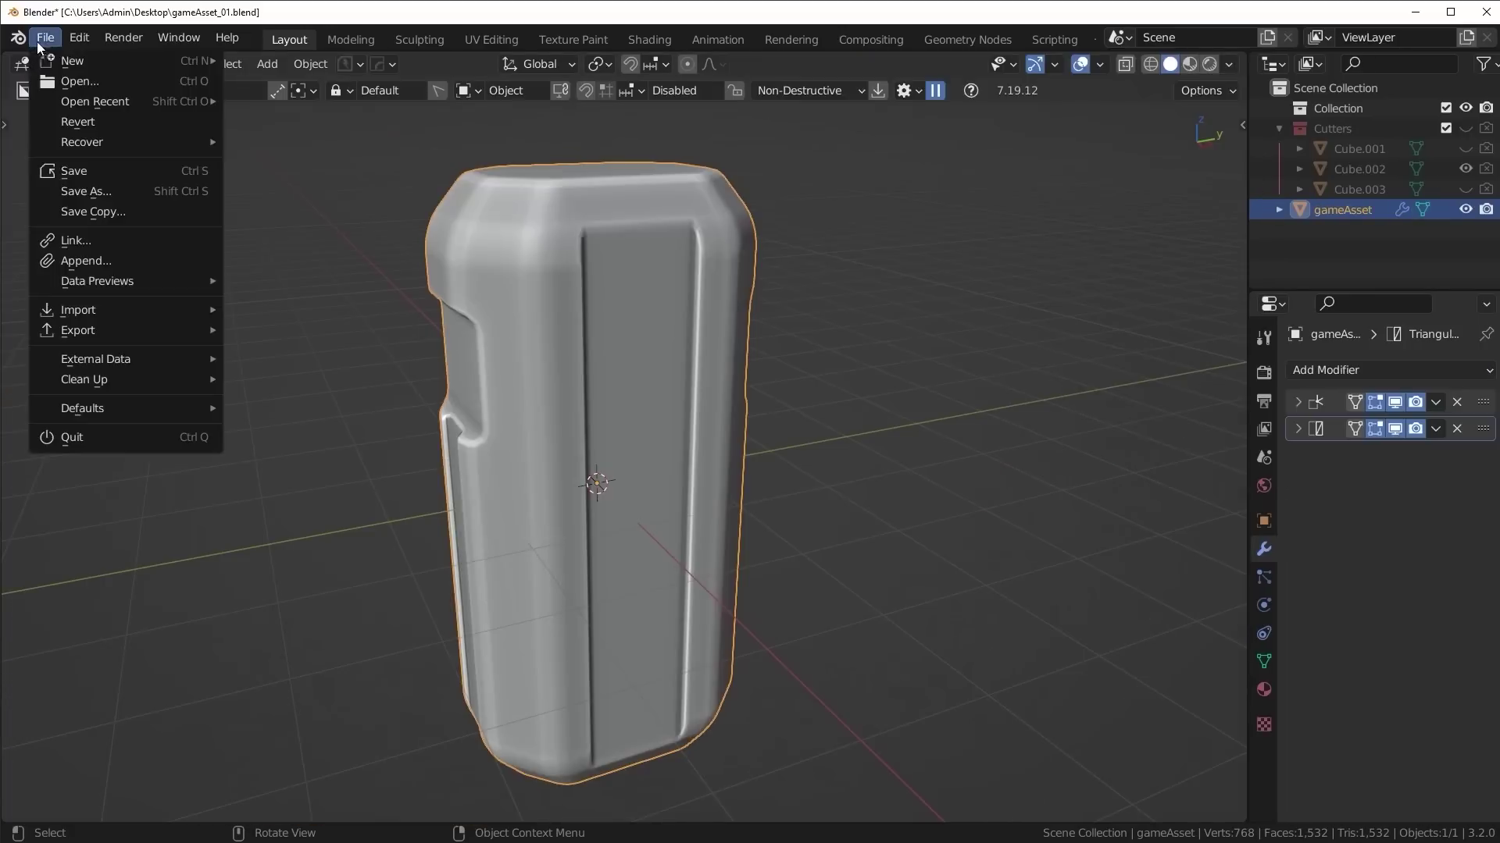
Start exporting the triangulated gameAsset object
mouse_move(118, 329)
click(324, 508)
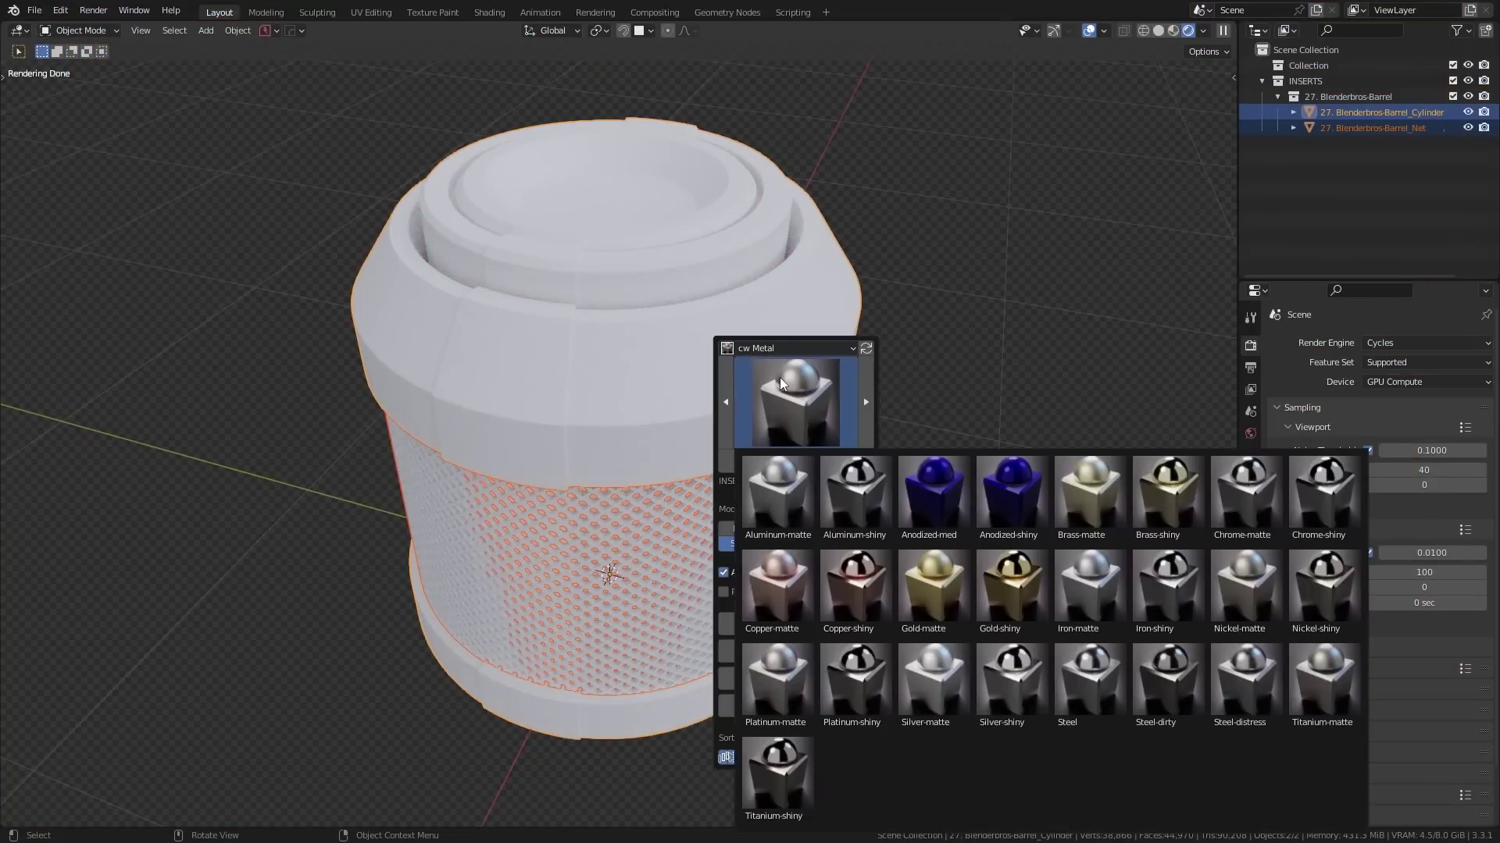
Apply the Brass-matte material from the cw Metal kit to the selected barrel cylinder and net
click(1116, 514)
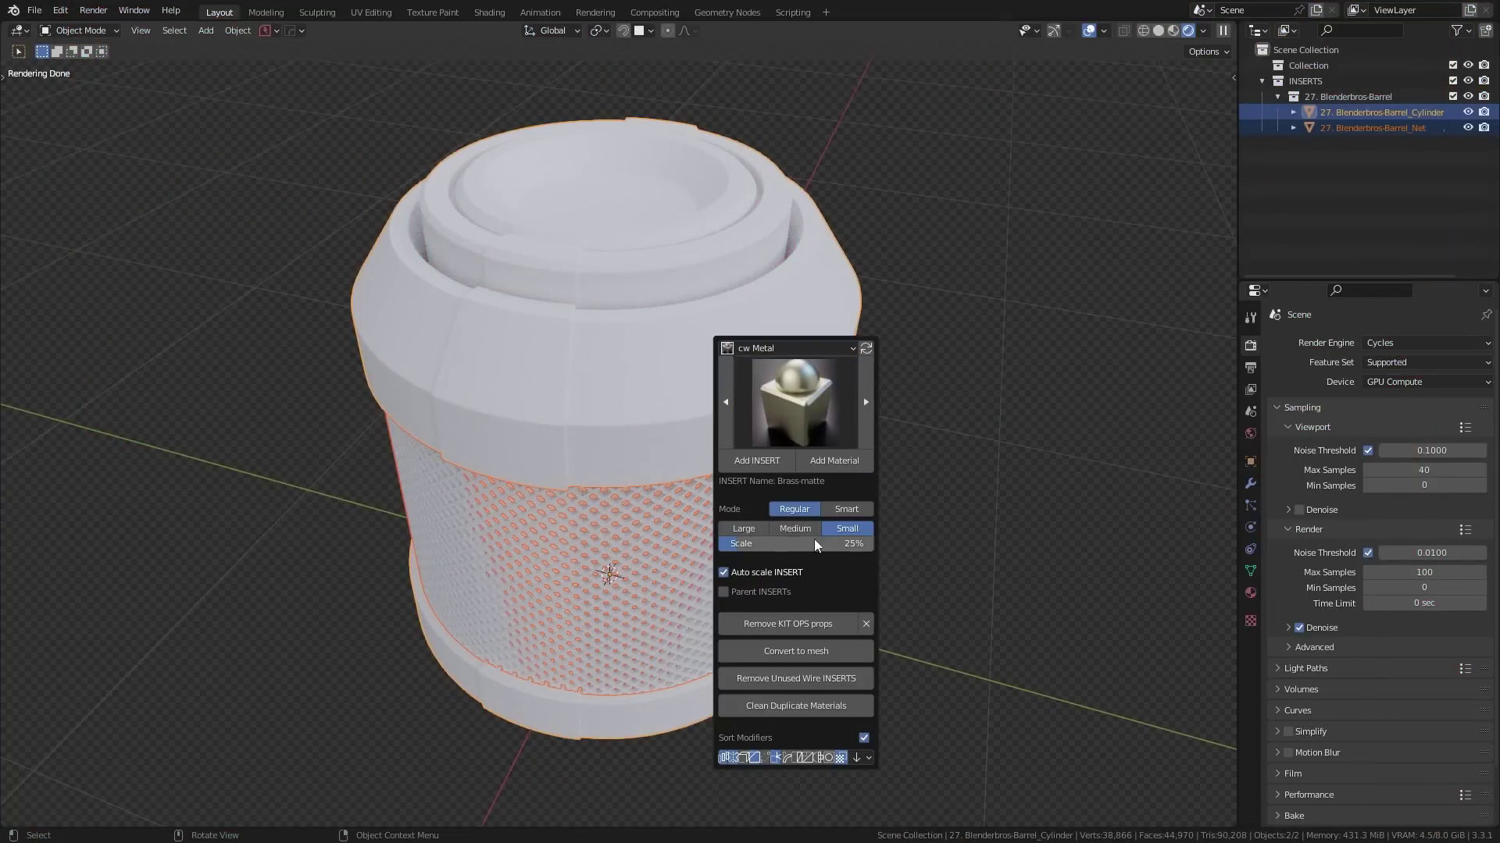
click(809, 462)
middle_drag(691, 542, 870, 411)
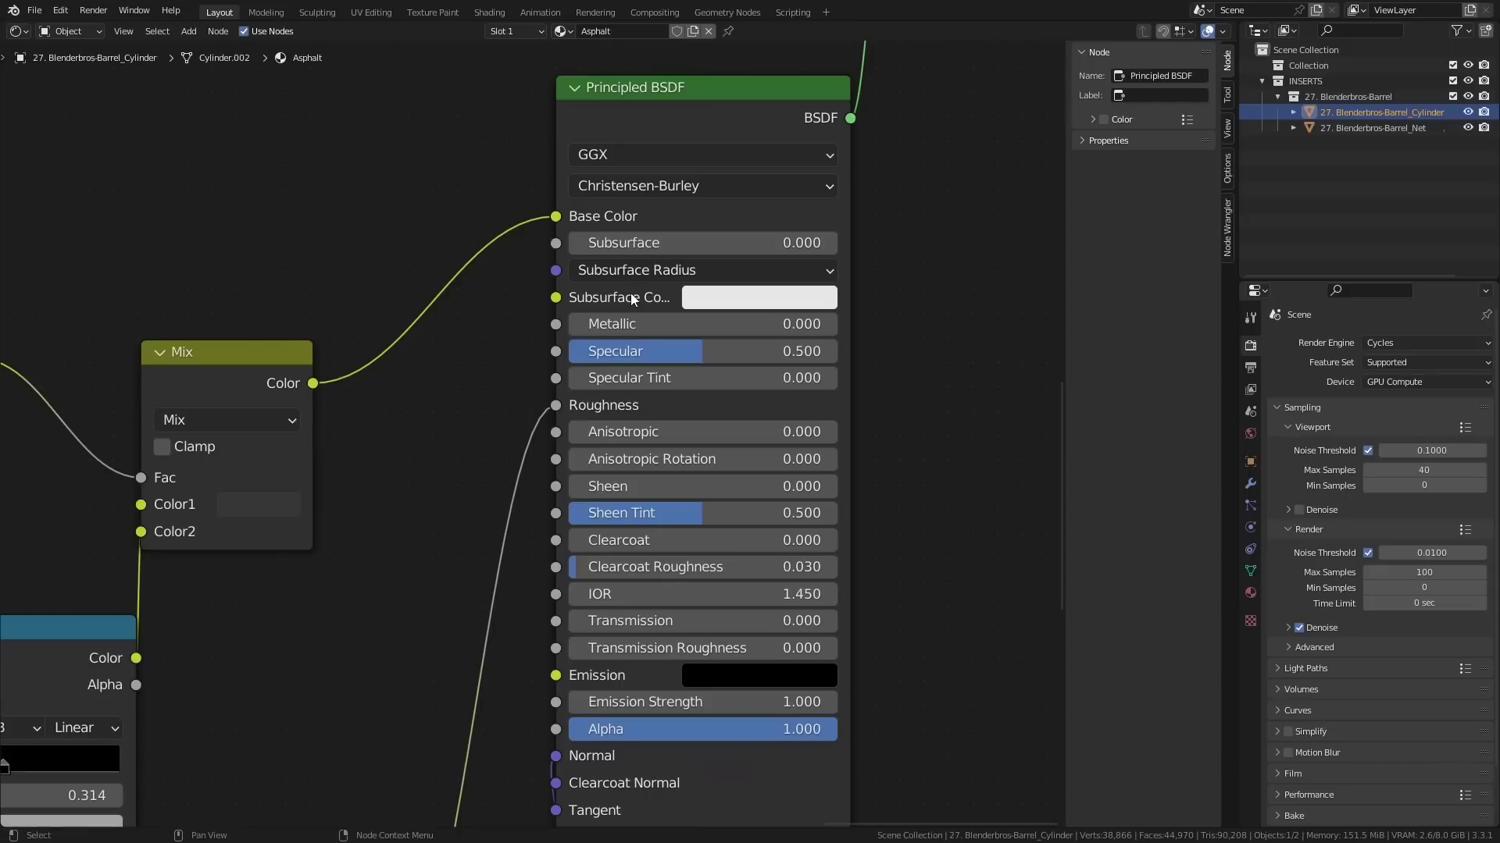
scroll(630, 293, down, 5)
scroll(623, 293, down, 3)
scroll(514, 435, up, 8)
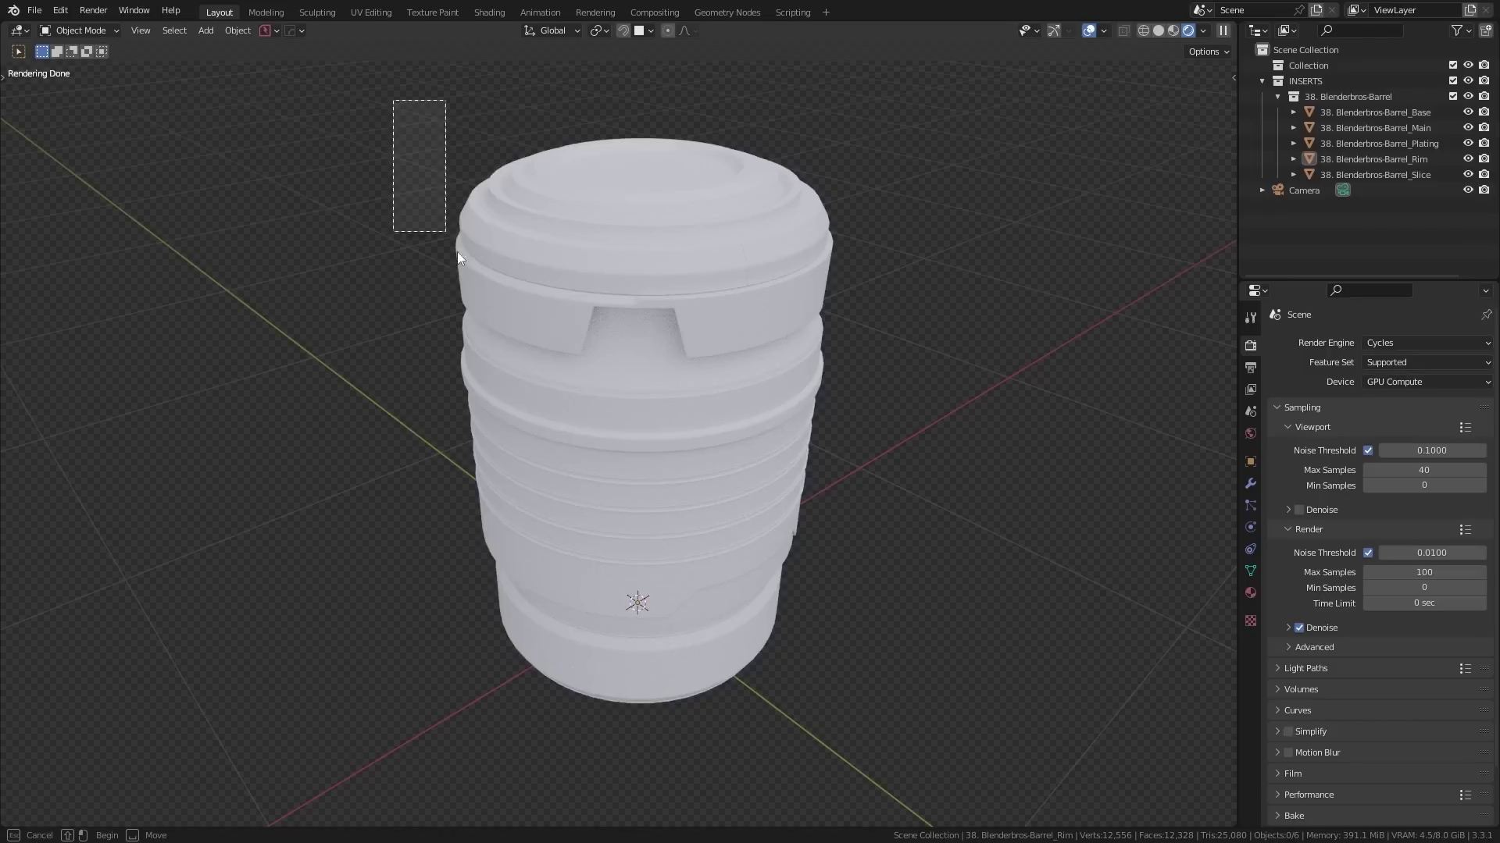
Select all parts of the barrel and apply the Platinum-matte material from the cw Metal kit to them
drag(814, 706, 816, 708)
key(shift+alt+m)
click(984, 343)
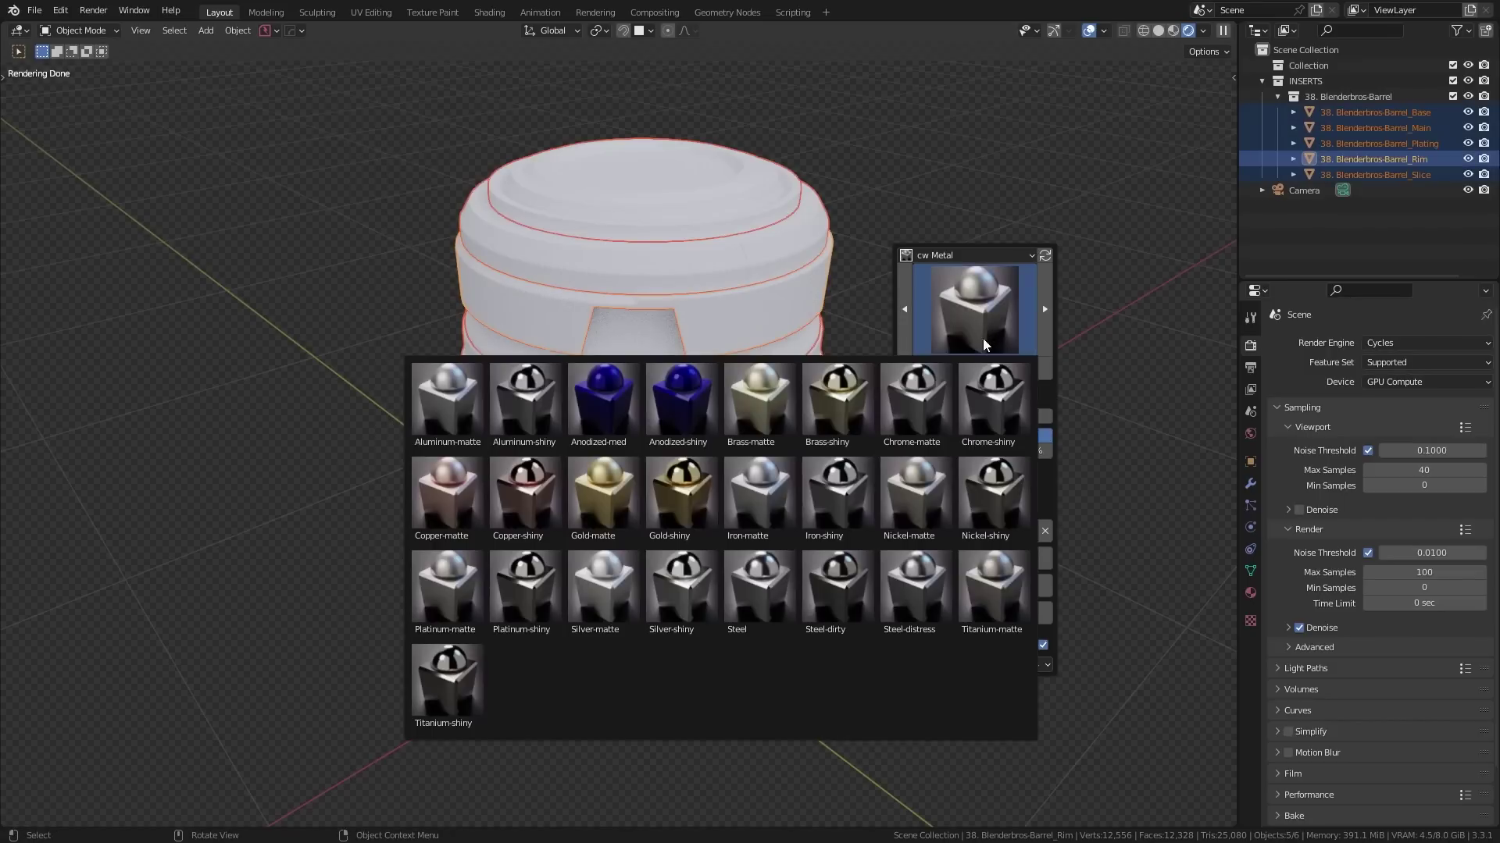
click(448, 594)
click(1041, 365)
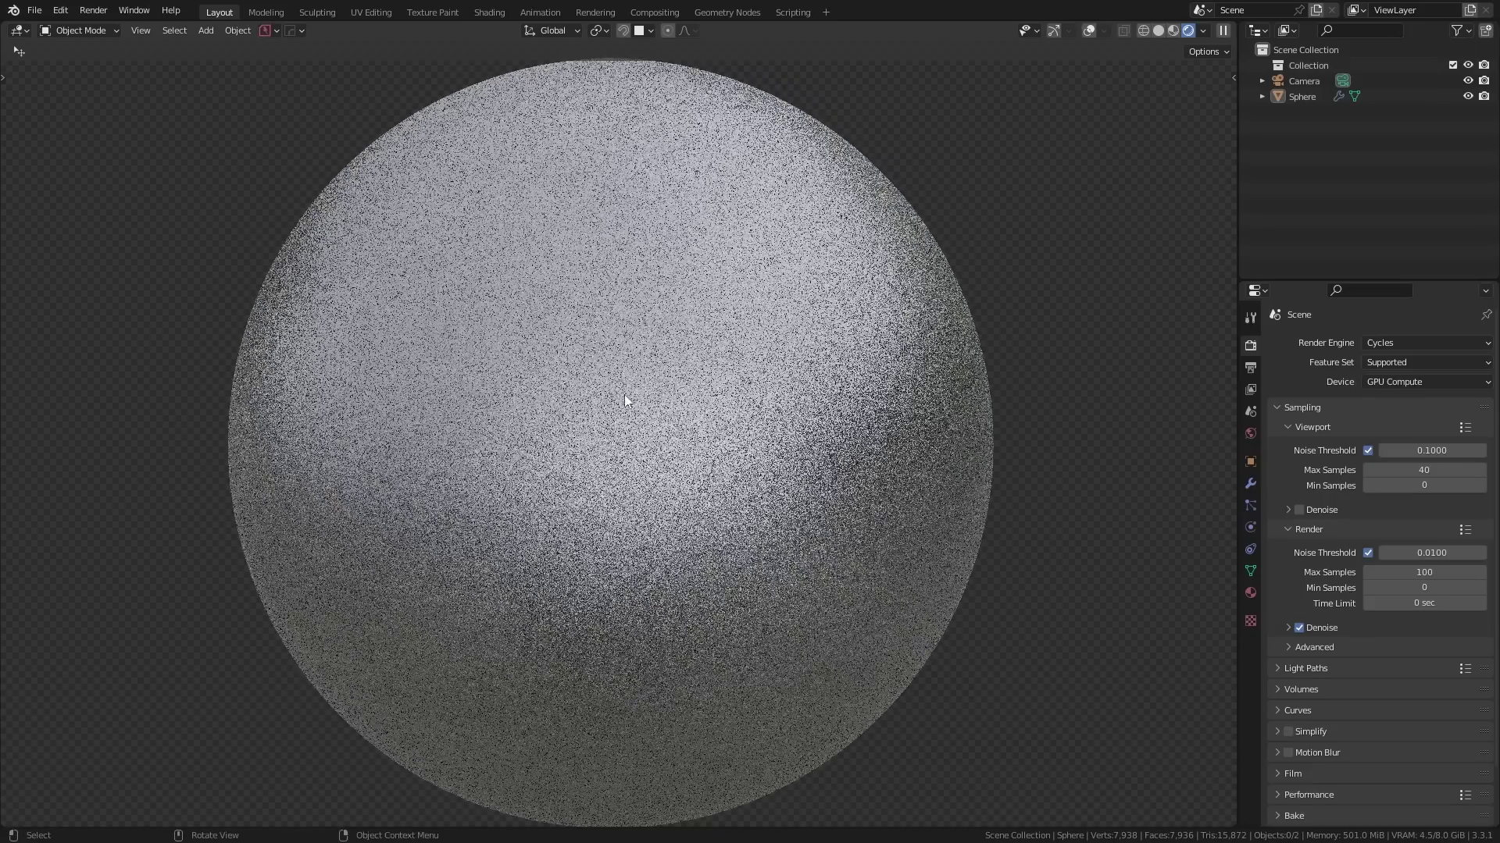
middle_drag(1018, 418, 659, 559)
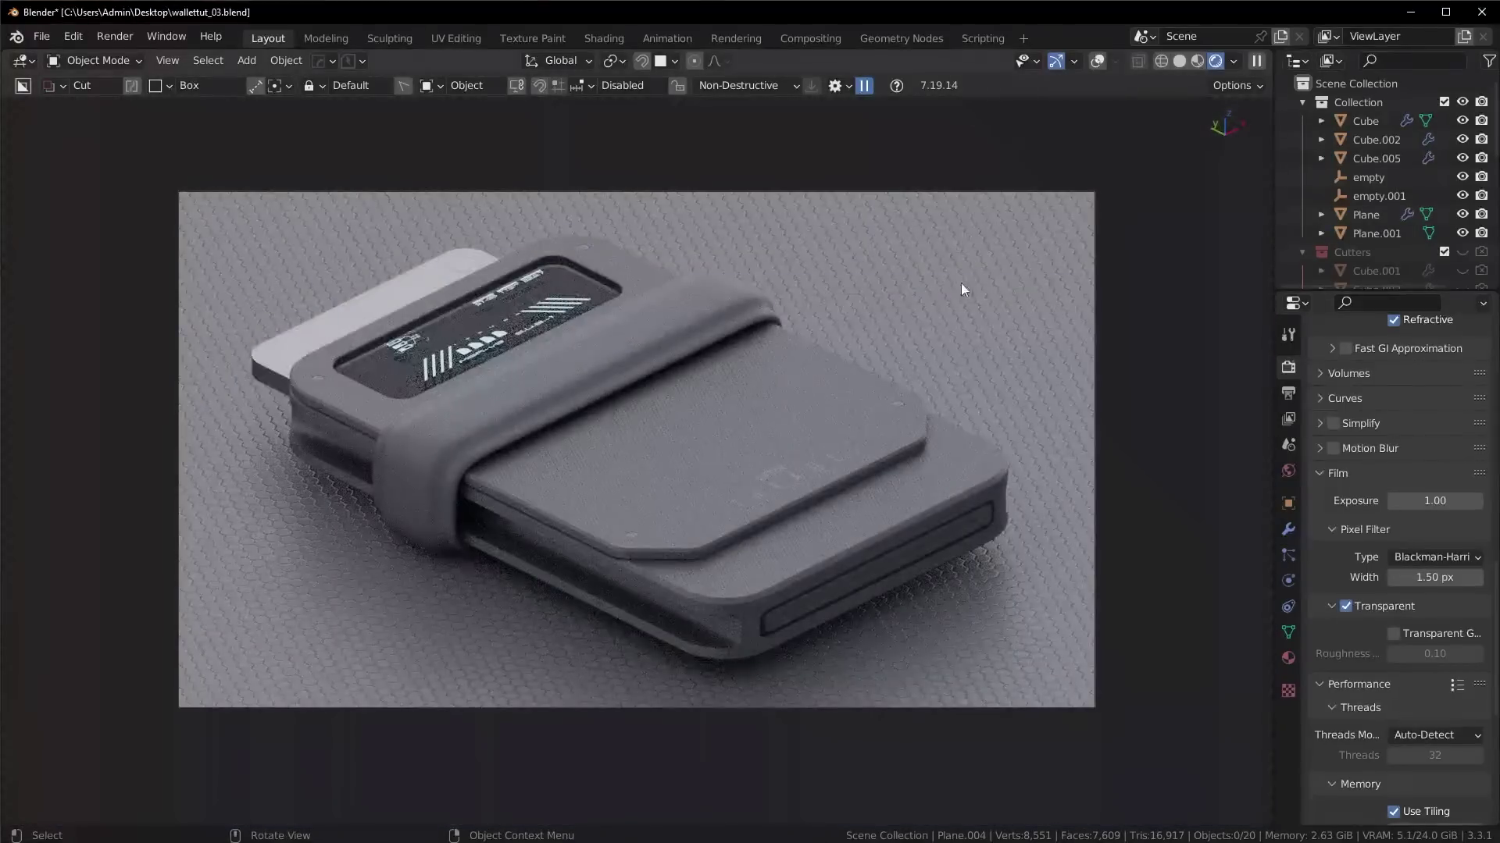
Delete the textured ground plane beneath the wallet, and render the image after changing the viewport to solid shading
key(Delete)
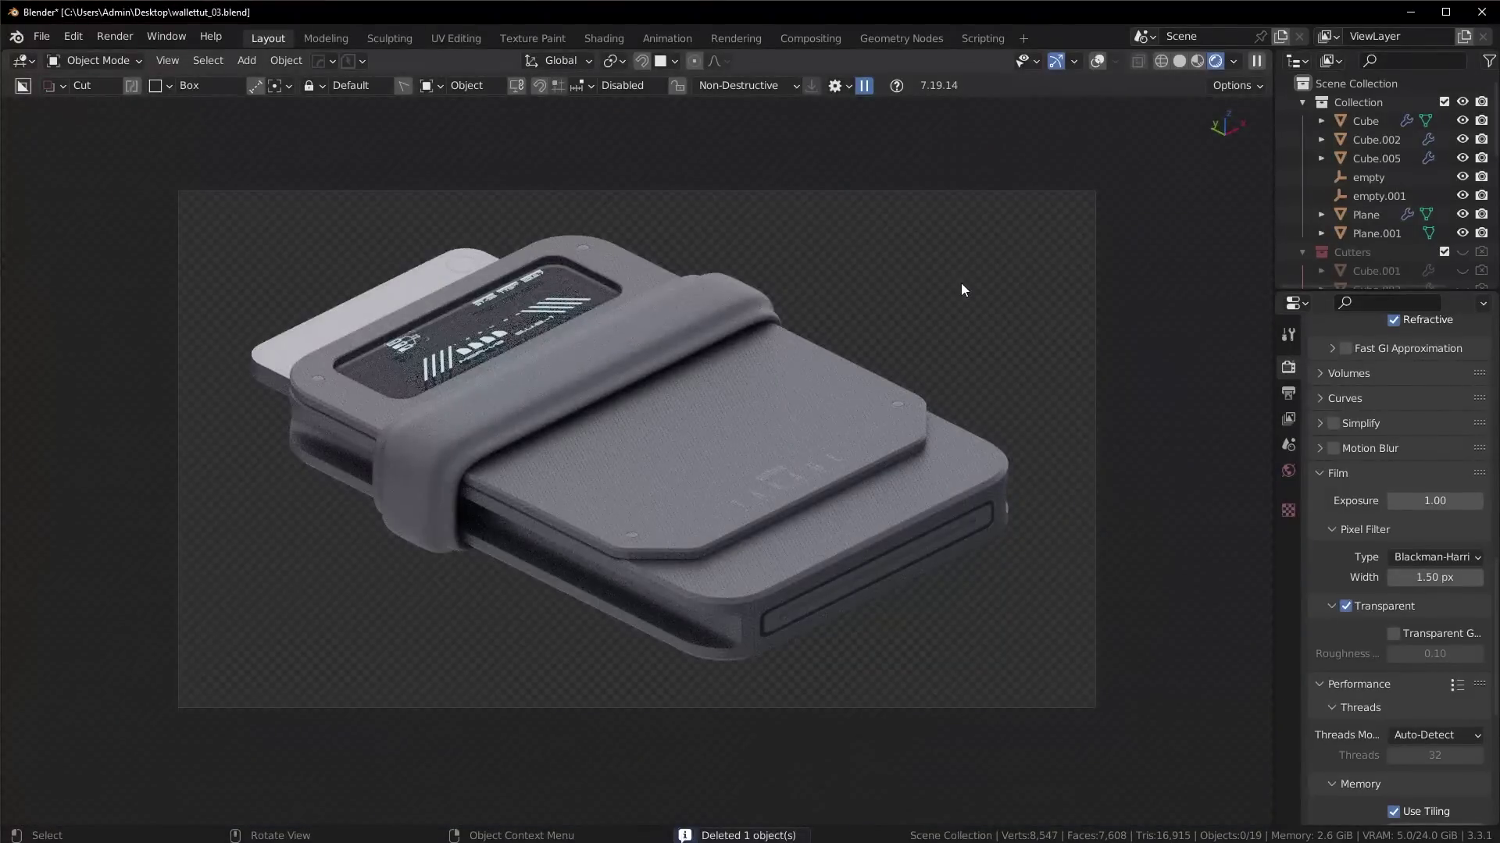
key(z)
click(978, 386)
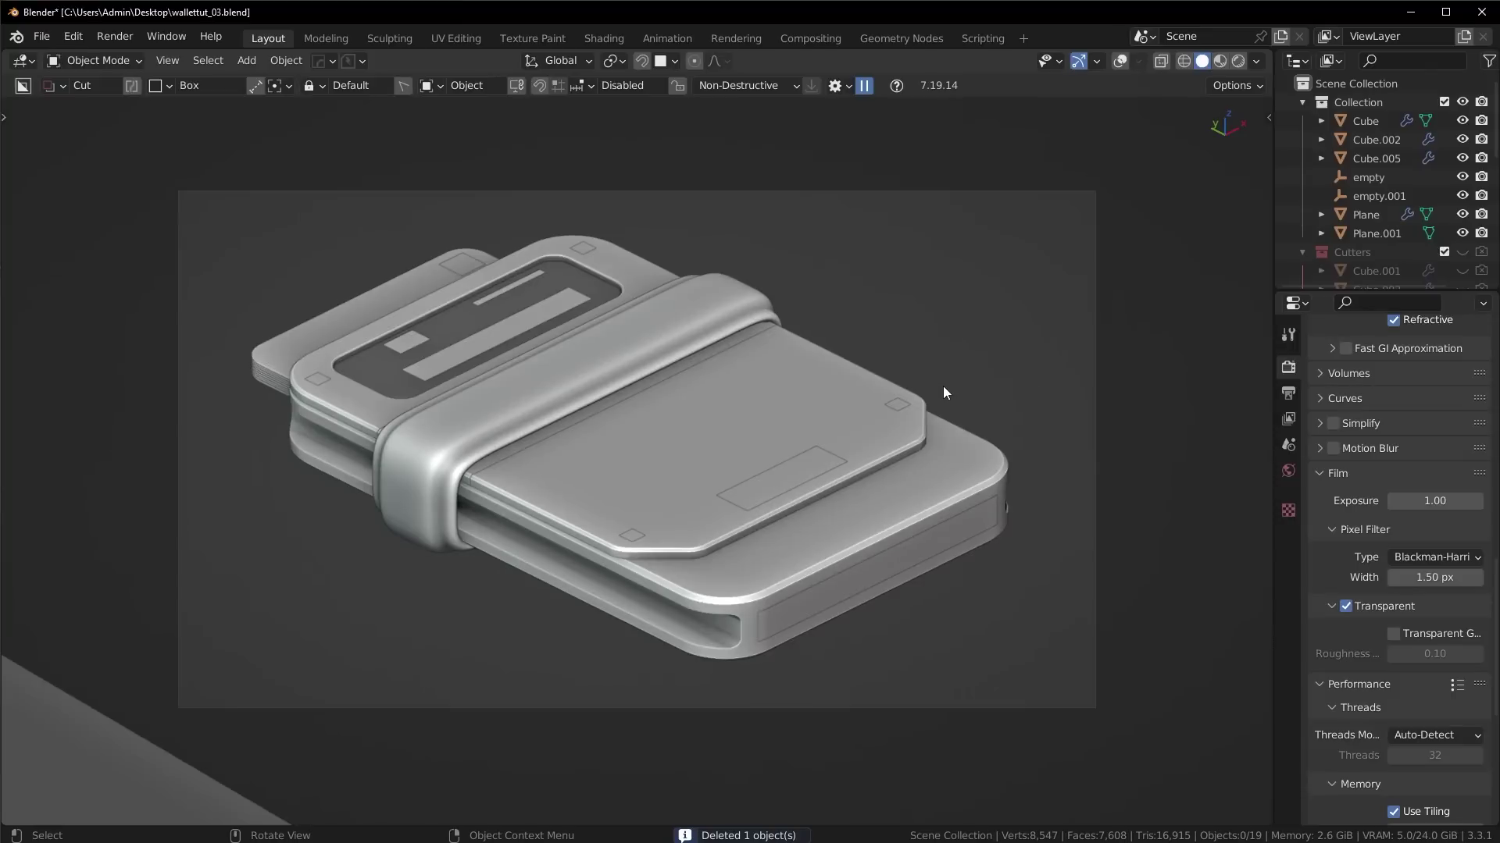
key(F12)
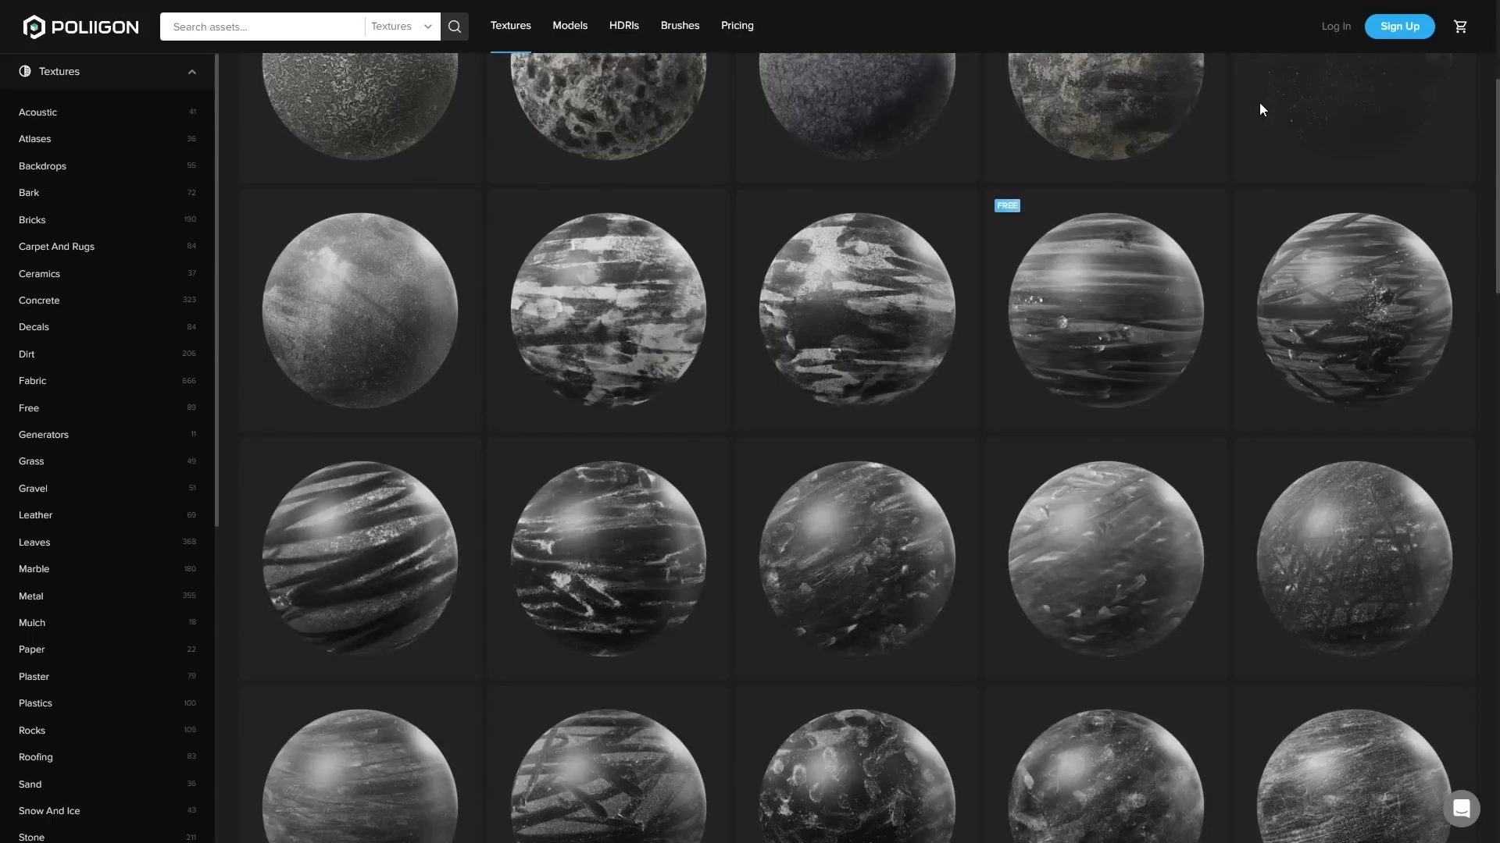
Browse Poliigon's textures, and in Discord complete the Midjourney /imagine prompt as "surface imperfection dust black and white texture map"
scroll(1259, 101, down, 5)
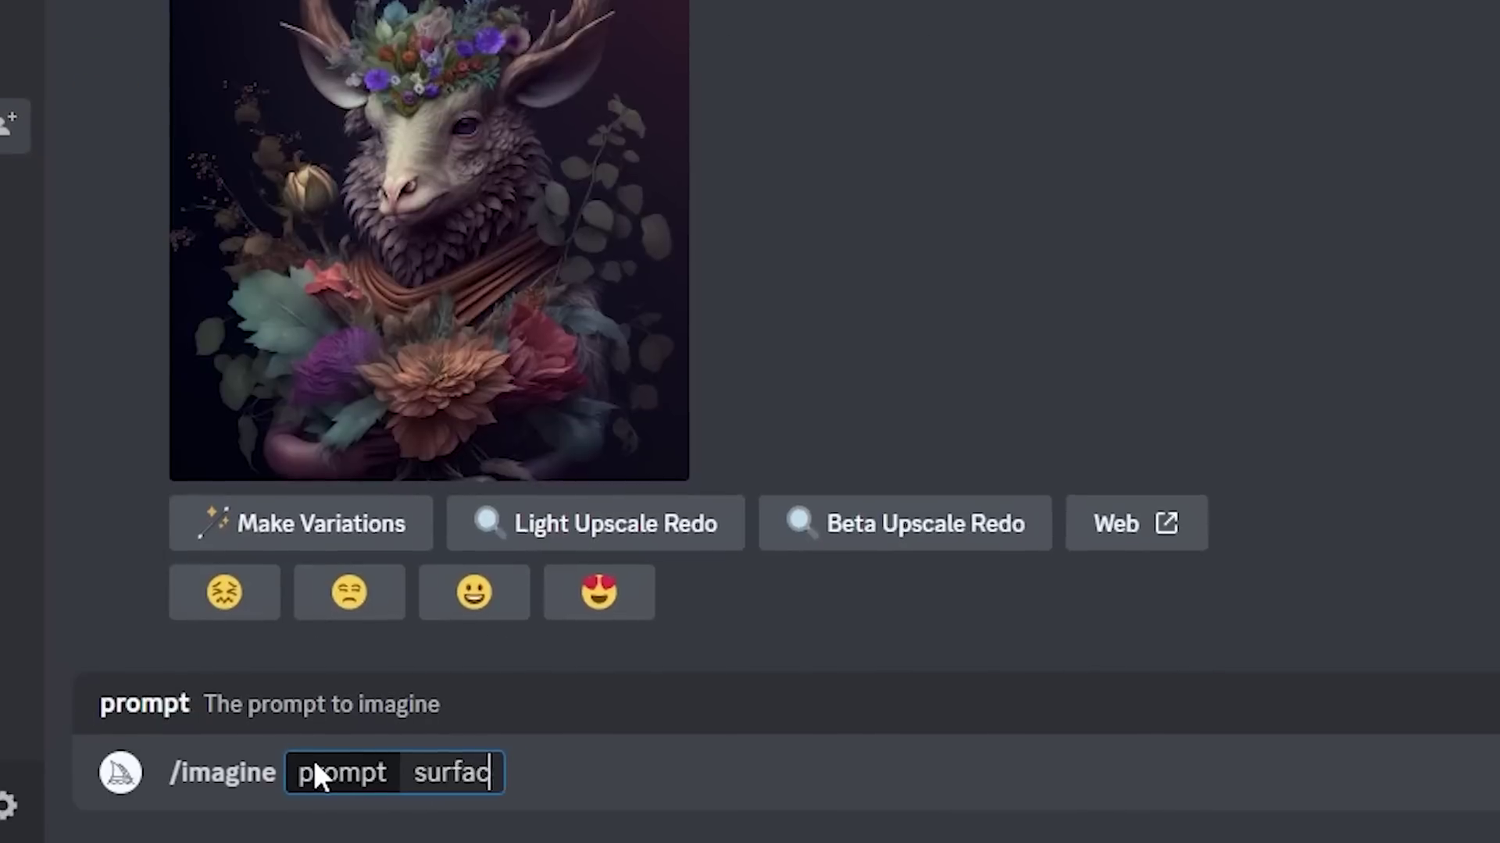
text(e imperfection dust black and white texture map)
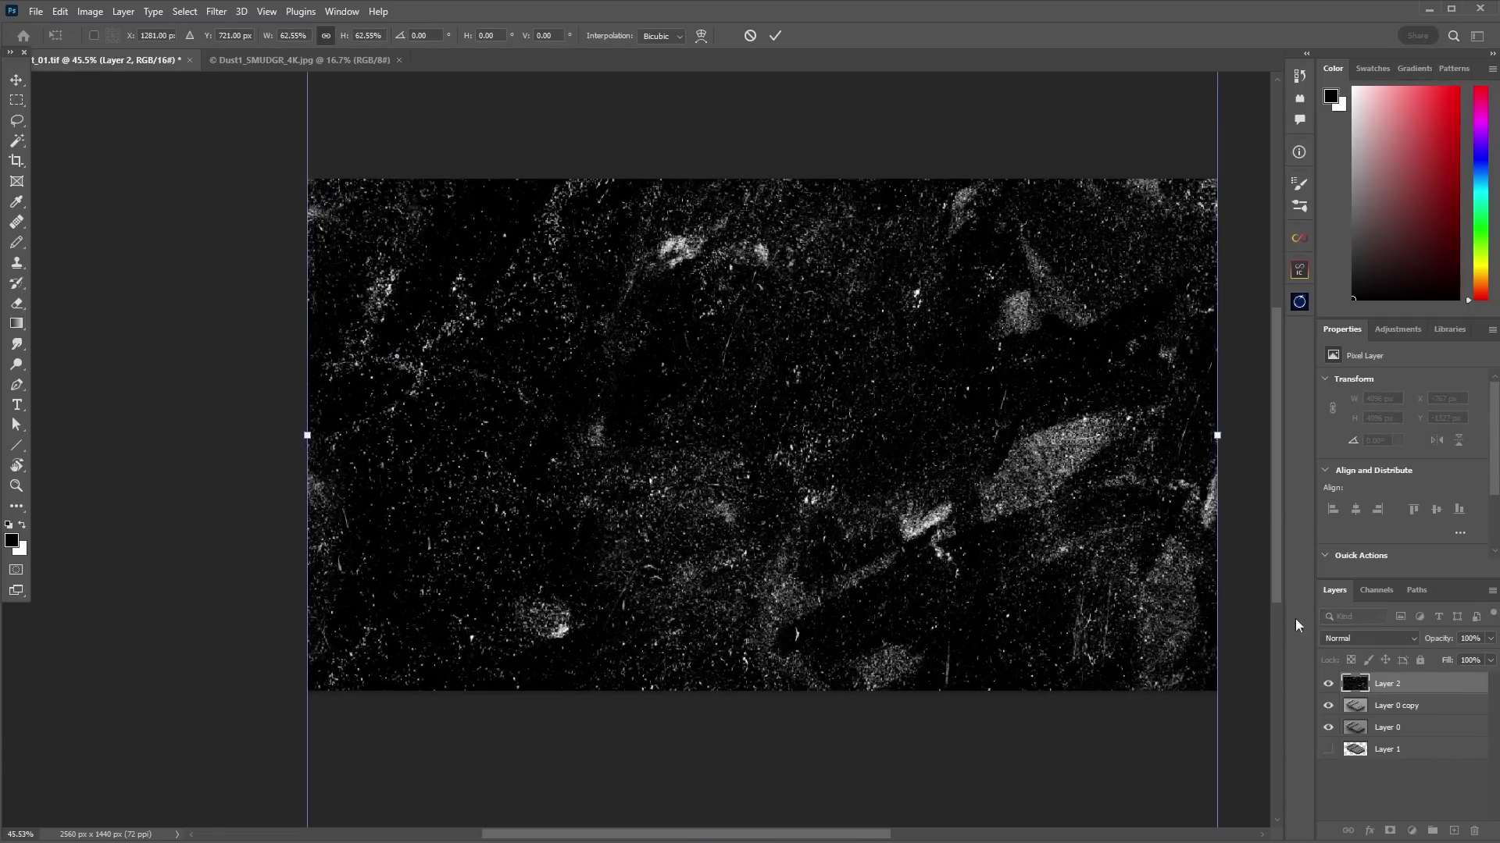
Switch to Photoshop, set the dust texture on Layer 2 to Screen blending, and add a layer mask confining it to the wallet
click(1355, 639)
click(1342, 770)
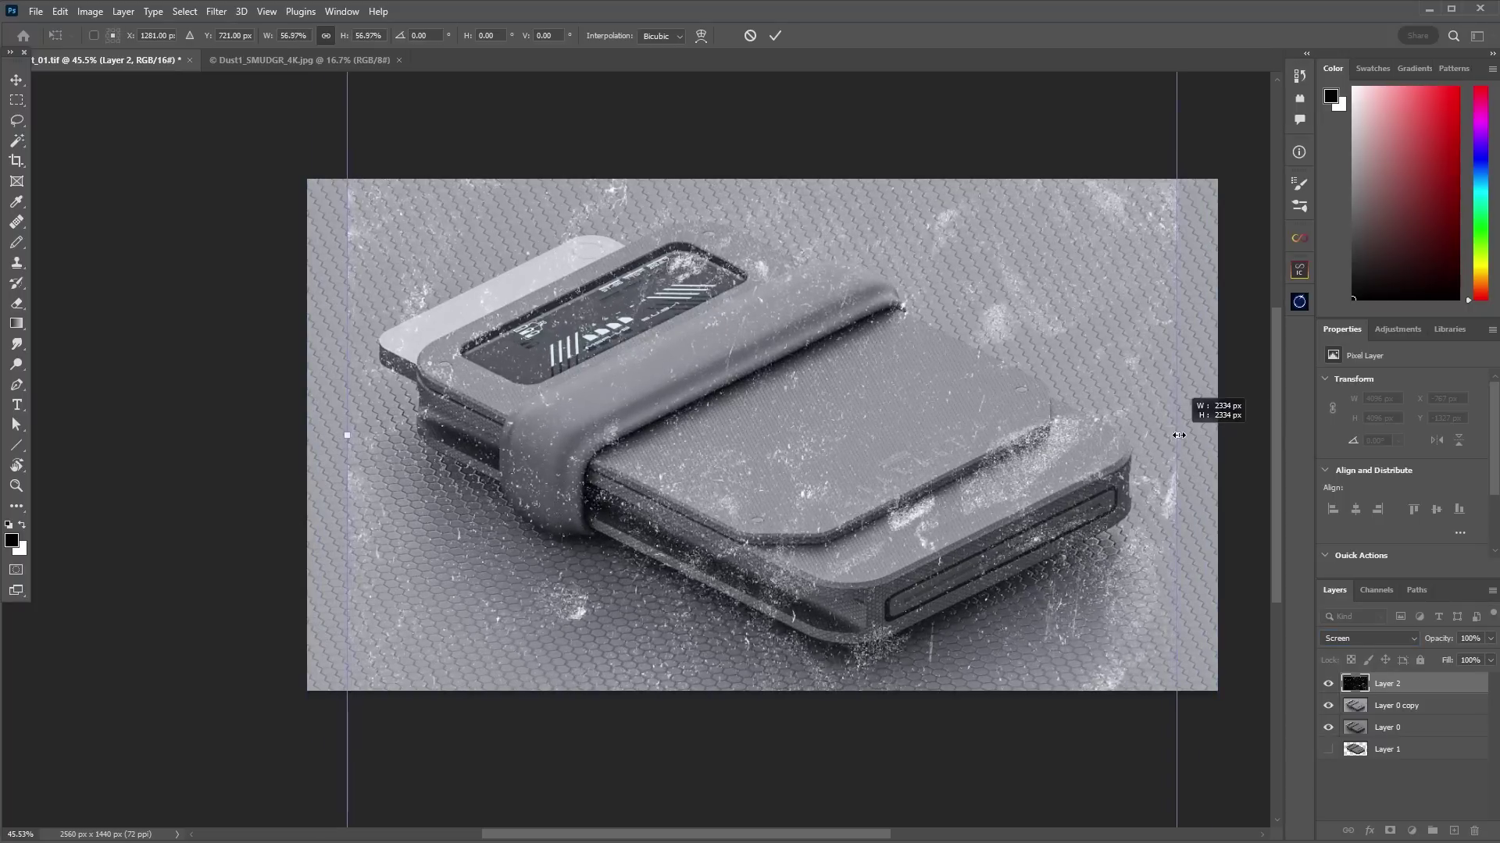
click(1391, 831)
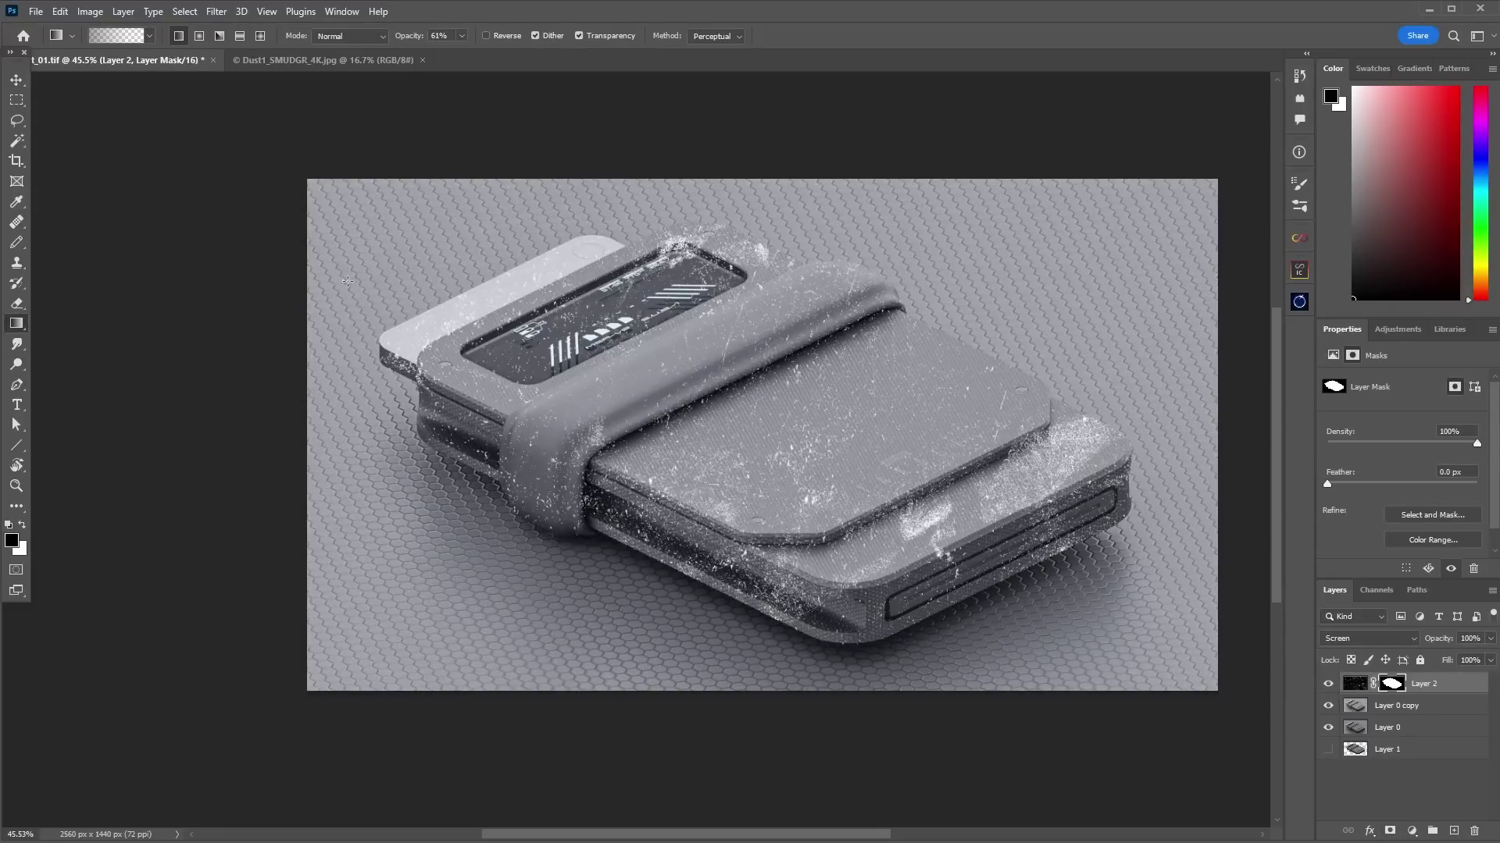